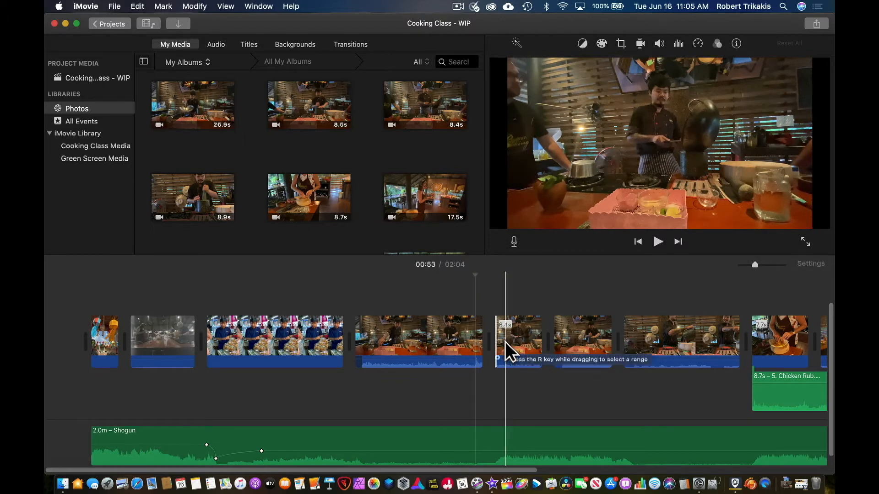
Open the Precision Editor for the short cooking clip that starts just before 00:55.
left_click(436, 339)
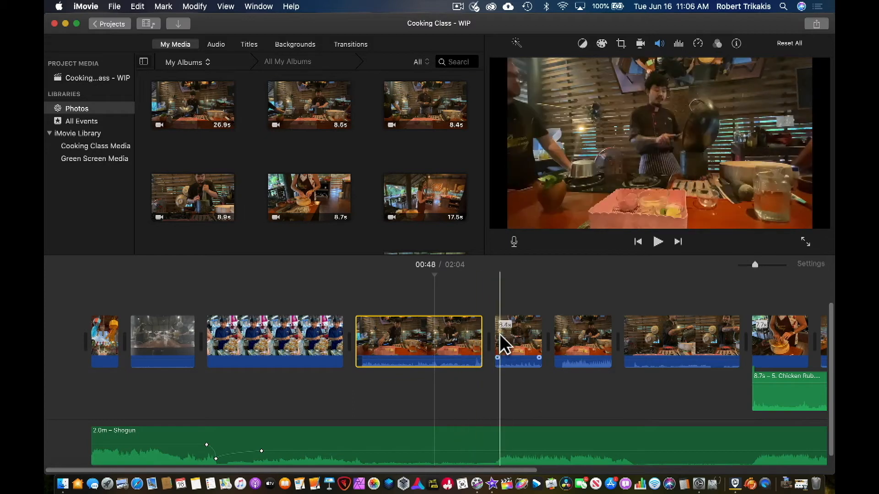
left_click(502, 344)
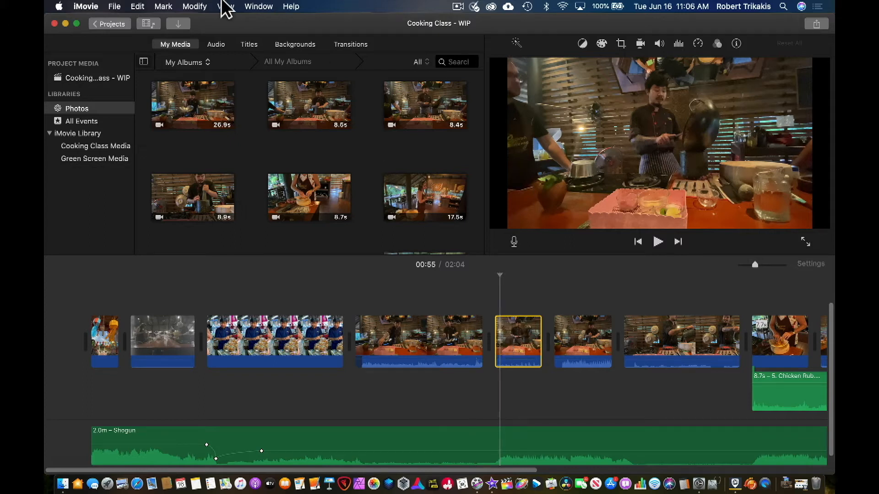
left_click(197, 6)
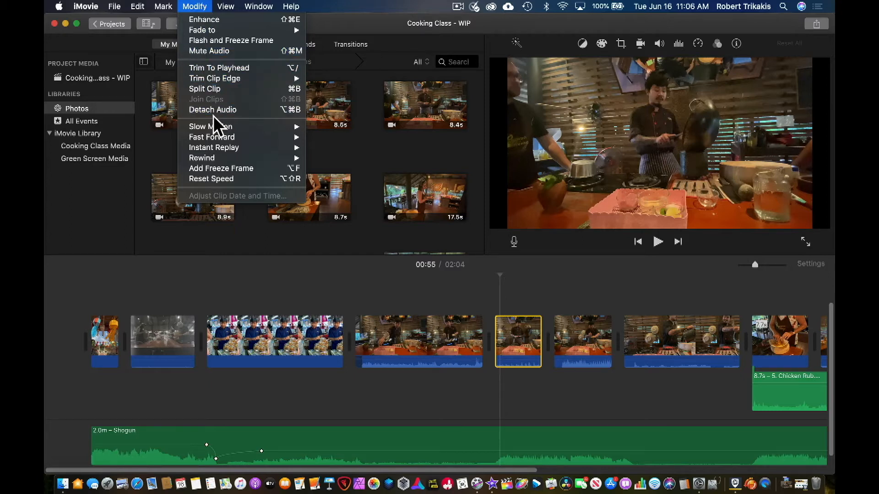
mouse_move(257, 4)
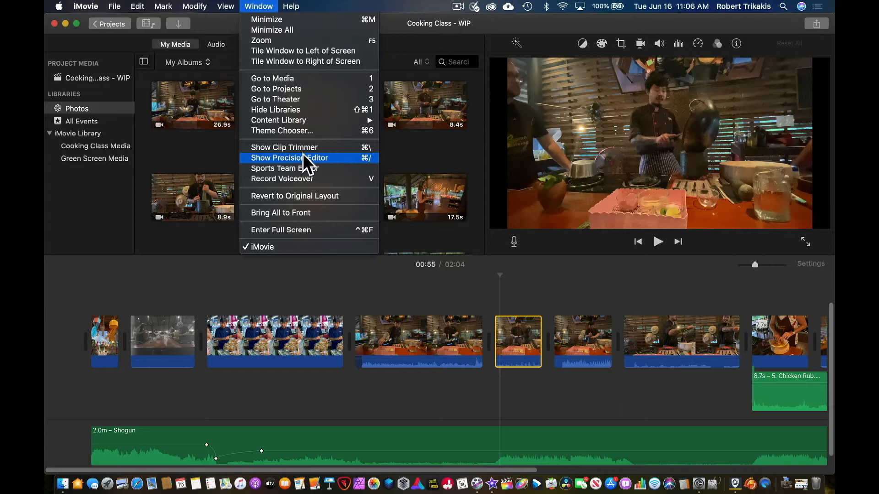
left_click(328, 158)
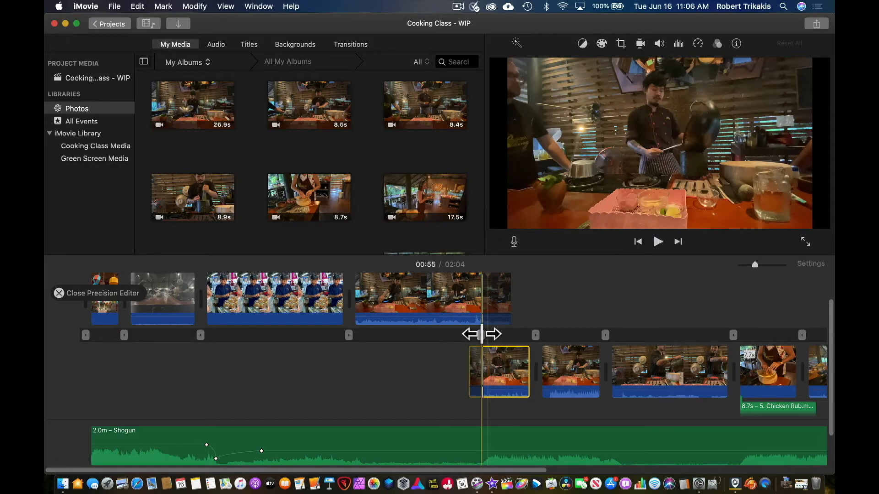
Adjust the cut between the two cooking clips in the Precision Editor, leaving the outgoing clip about 18.2 seconds long.
left_click(481, 334)
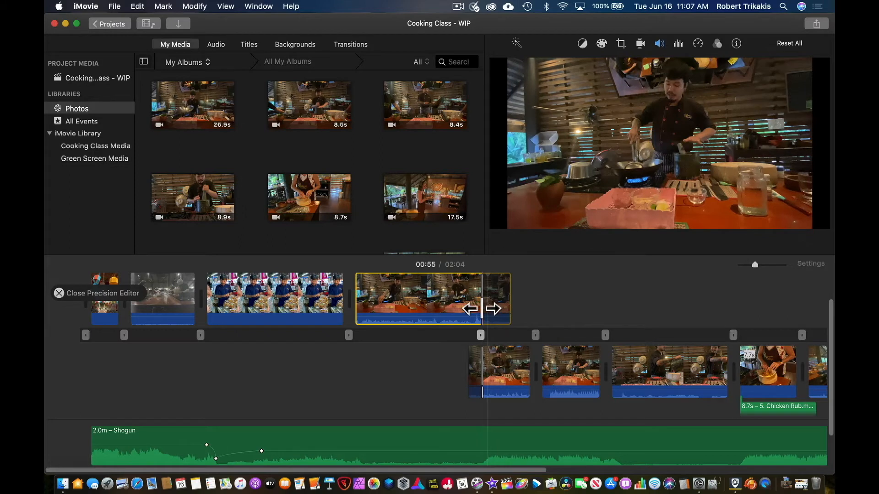
left_click_drag(480, 304, 476, 306)
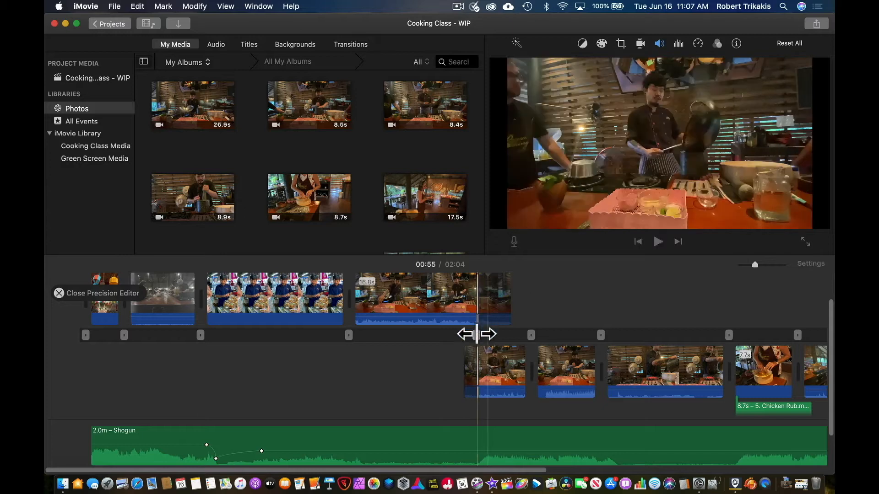
mouse_move(476, 363)
left_mouse_down()
mouse_move(485, 362)
mouse_move(468, 361)
mouse_move(475, 365)
left_mouse_up()
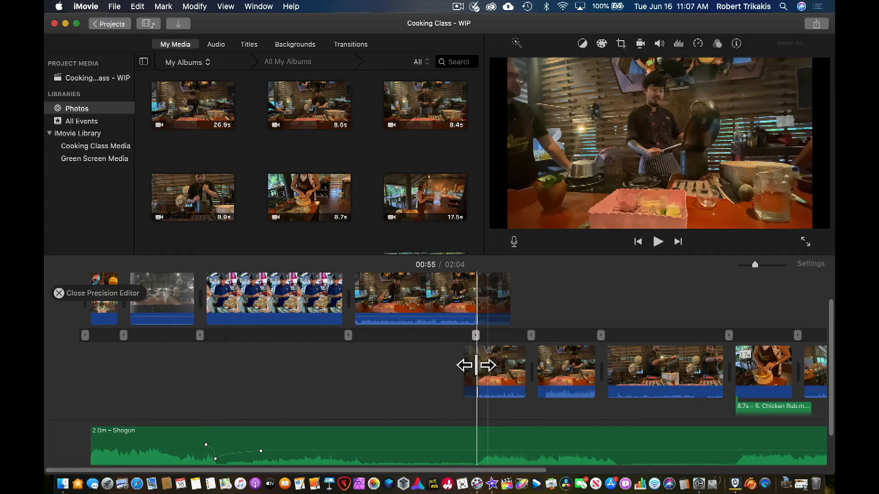
left_click(476, 335)
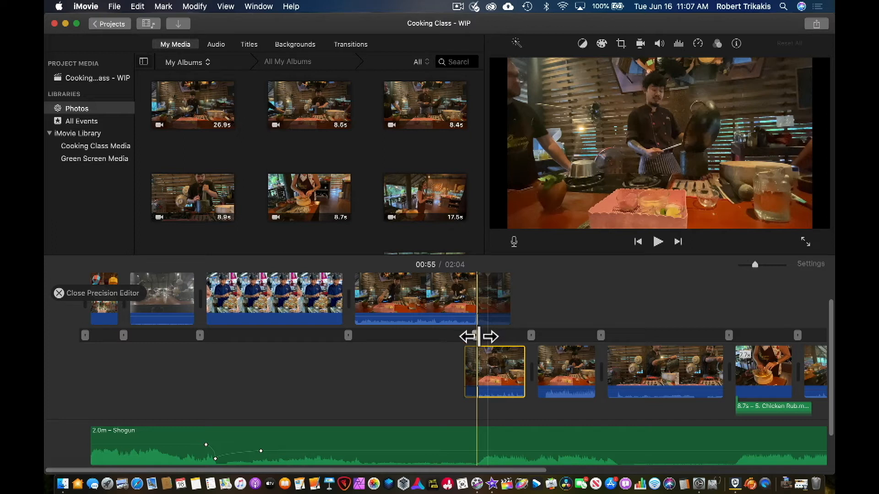
mouse_move(473, 336)
left_mouse_down()
mouse_move(462, 334)
mouse_move(485, 339)
left_mouse_up()
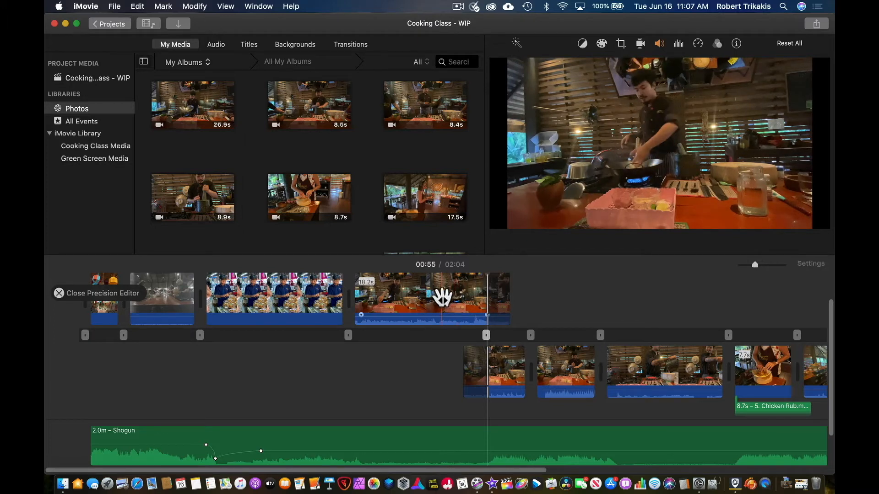
Slide the outgoing clip slightly earlier and the incoming clip slightly later around the cut, and close the Precision Editor.
mouse_move(442, 296)
left_mouse_down()
mouse_move(429, 294)
mouse_move(451, 295)
mouse_move(427, 296)
mouse_move(448, 298)
mouse_move(427, 298)
mouse_move(438, 298)
left_mouse_up()
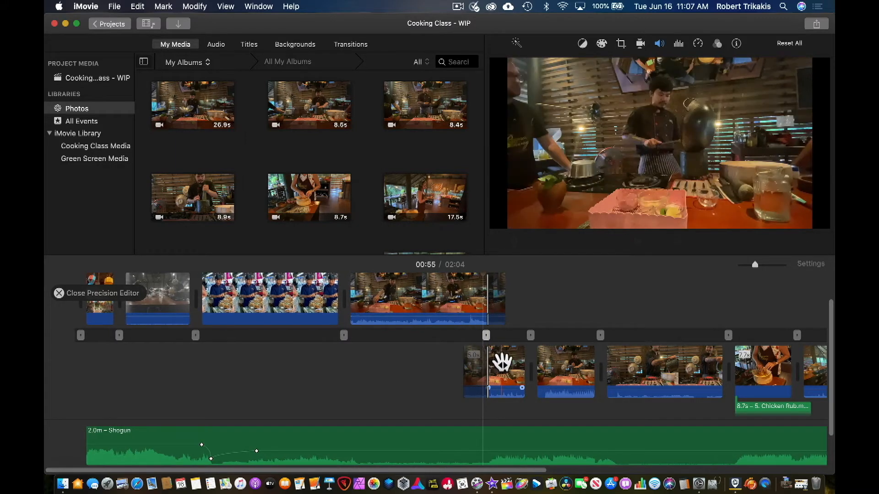
mouse_move(506, 359)
left_mouse_down()
mouse_move(500, 363)
mouse_move(510, 362)
left_mouse_up()
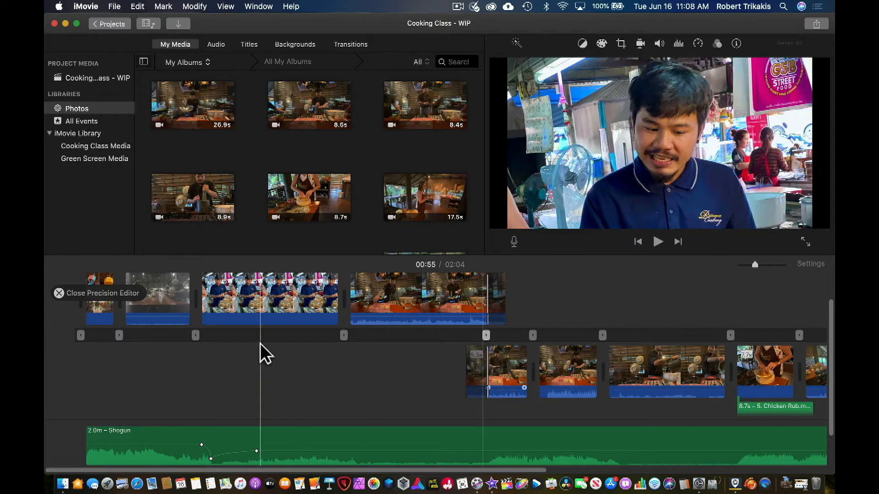
left_click(59, 293)
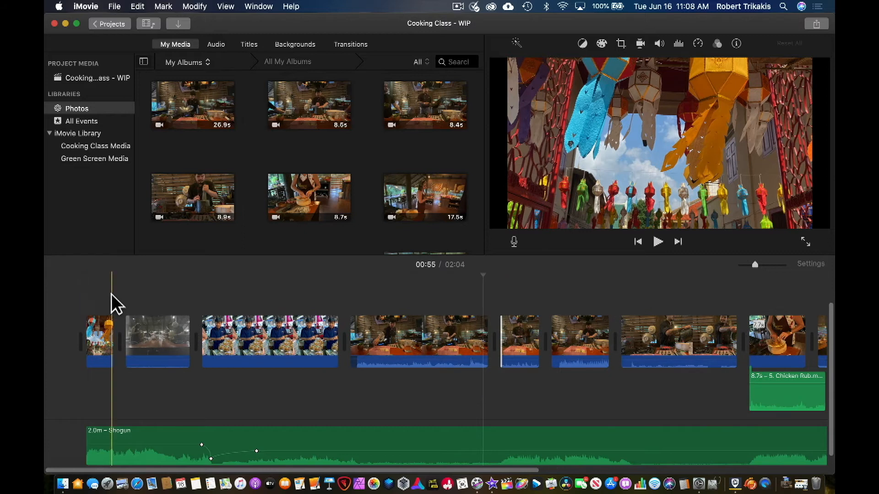
Add a Cross Dissolve between the two adjusted cooking clips and set its duration to 2 seconds.
left_click(350, 46)
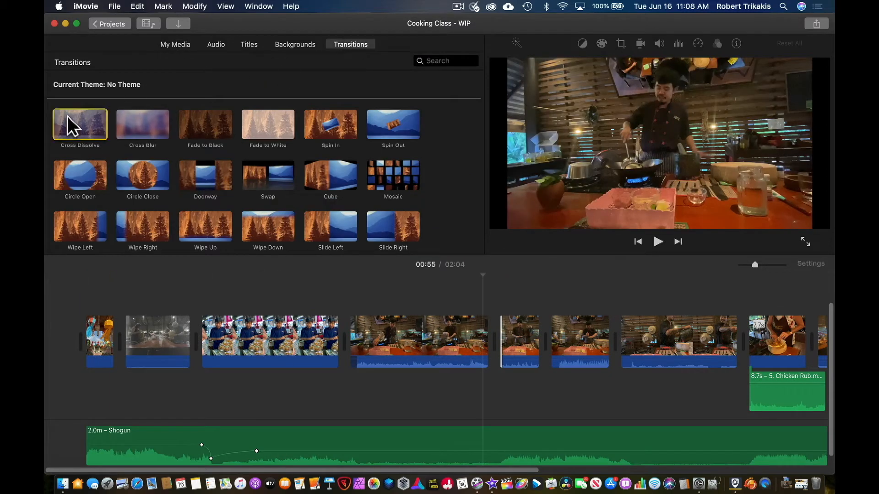
left_click_drag(71, 126, 491, 349)
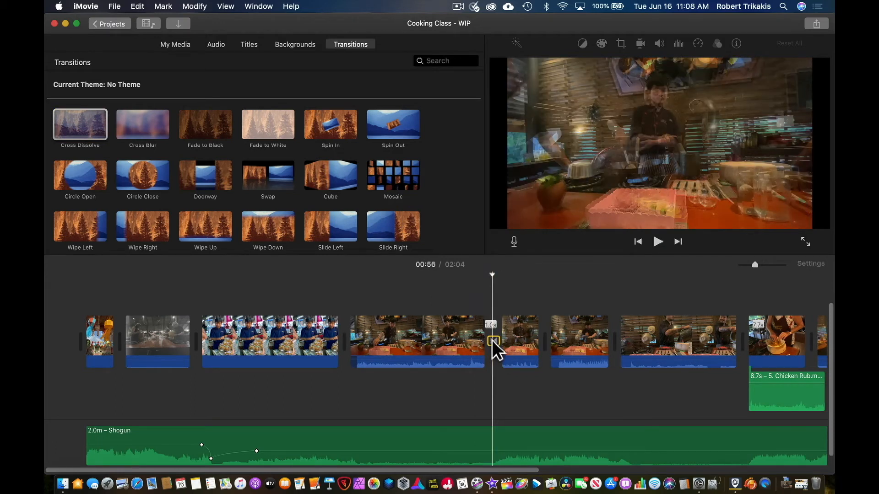
double_click(493, 341)
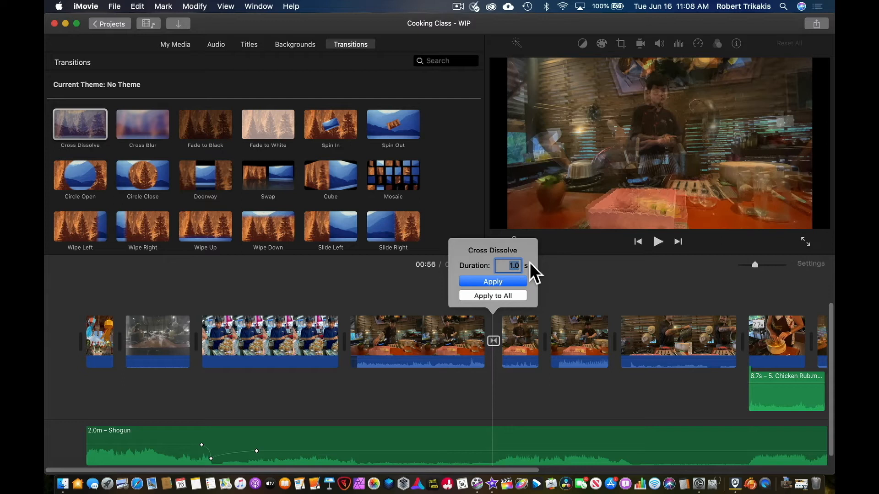
type("2")
key("Return")
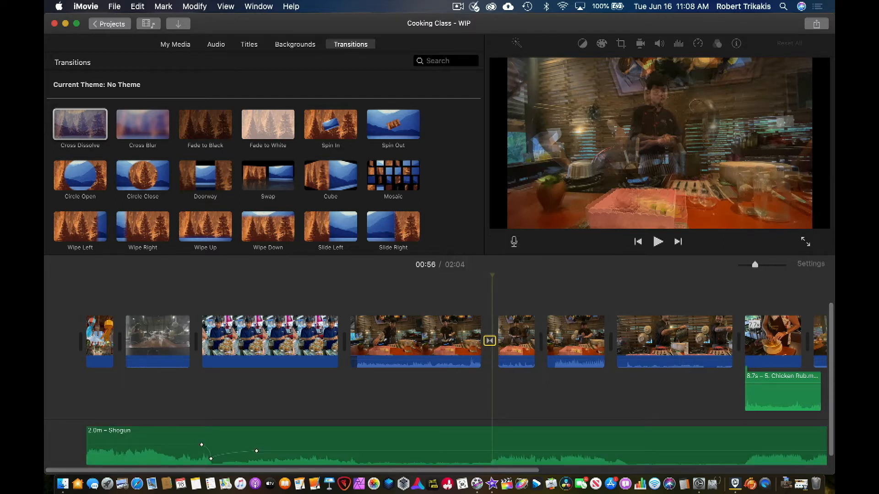
Reopen the Precision Editor on the clip after the Cross Dissolve and fine-tune the transition's position between the two clips.
left_click(504, 329)
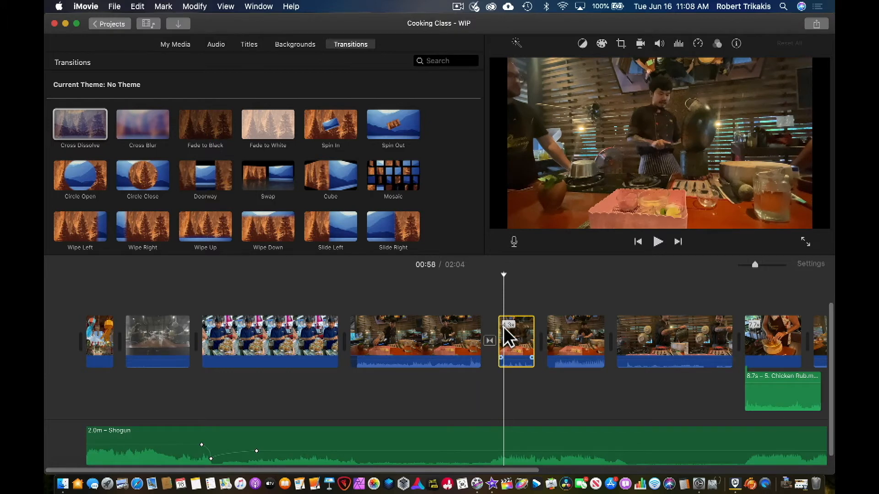
key("super")
key("super+slash")
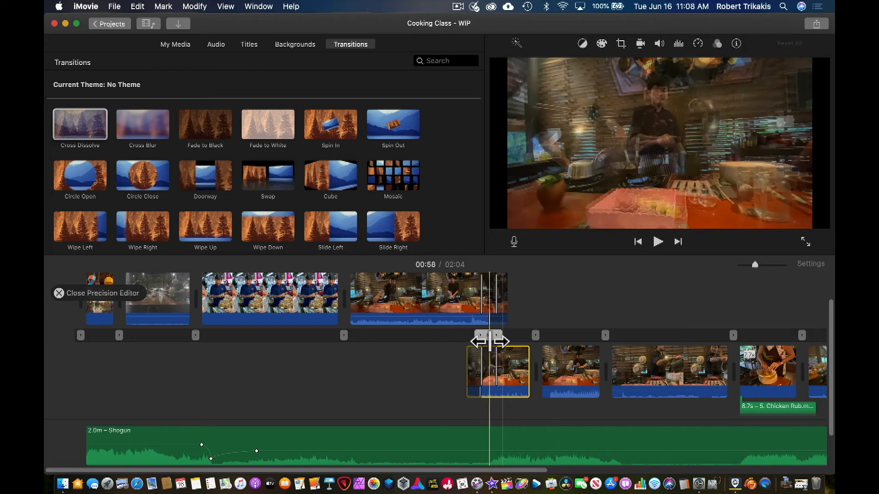
left_click_drag(488, 337, 489, 334)
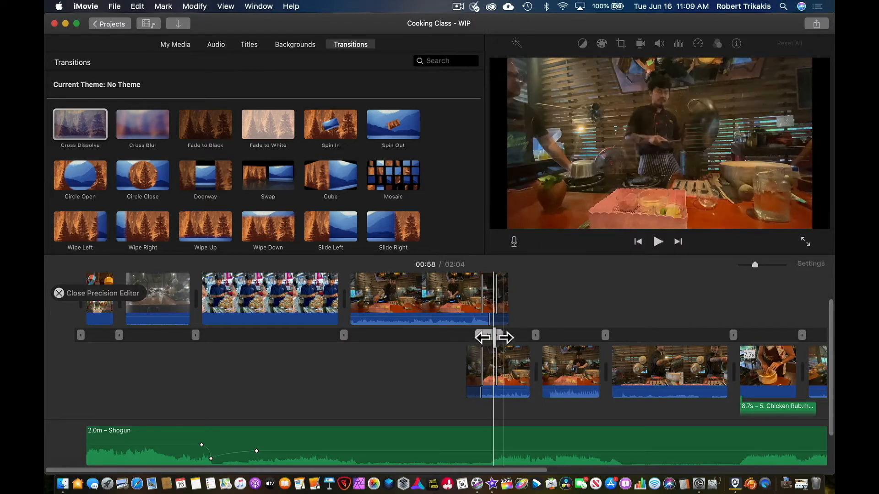
left_click_drag(492, 337, 491, 335)
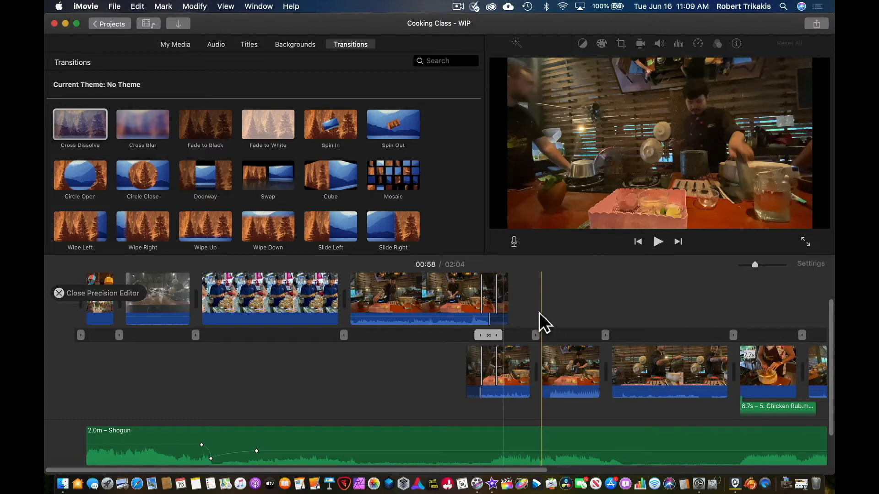
left_click(458, 7)
left_click(465, 41)
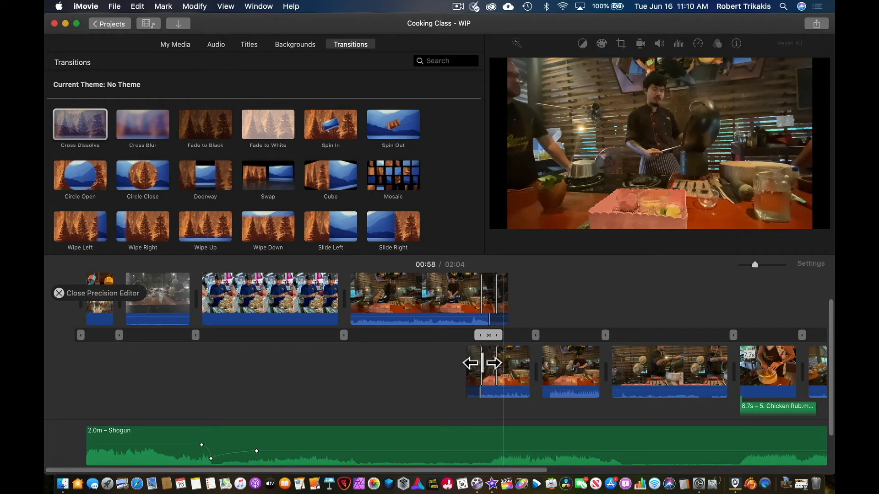
Split the audio at the transition by starting the incoming clip's audio earlier and ending the outgoing clip's audio sooner, undoing any accidental video trim.
left_click_drag(479, 360, 477, 361)
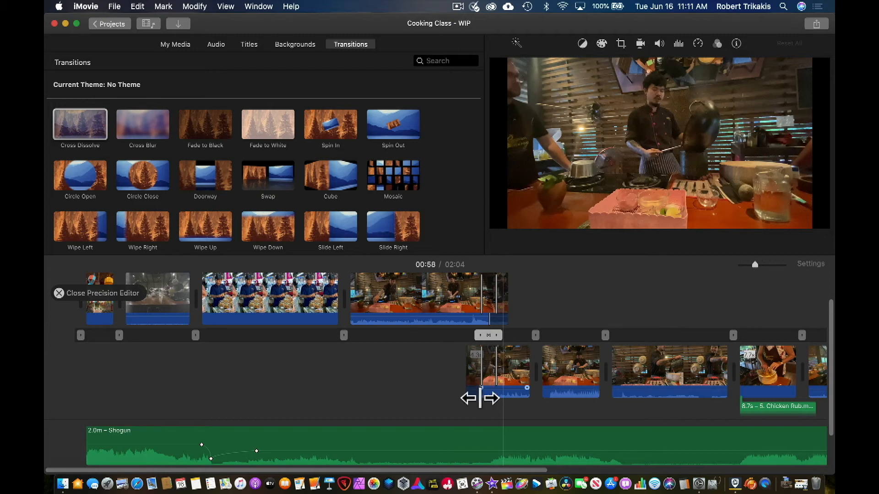
left_click_drag(480, 398, 460, 398)
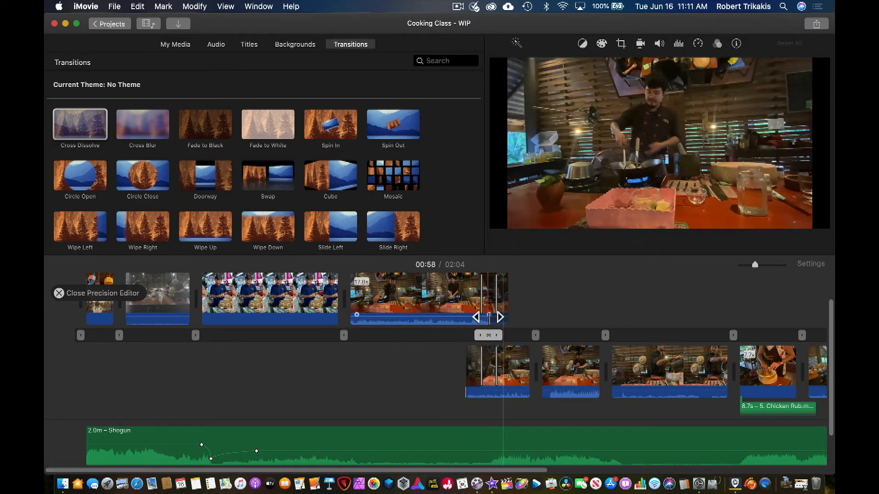
left_click_drag(488, 319, 471, 320)
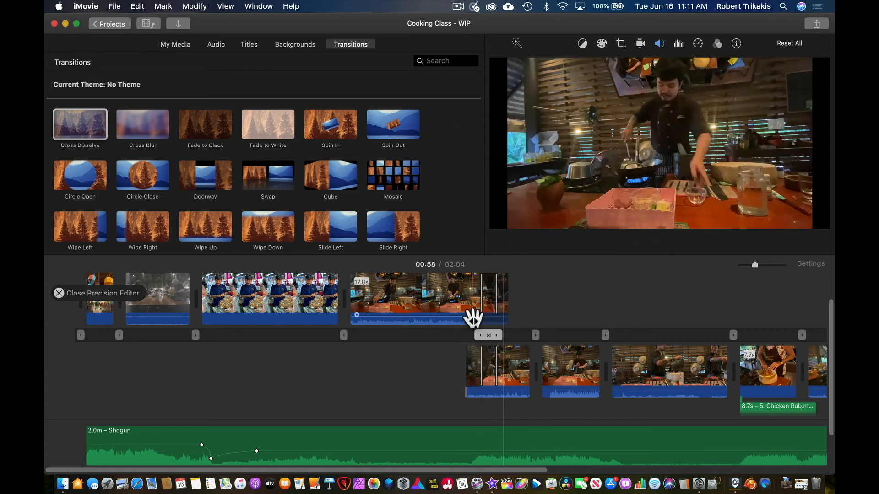
left_click(445, 289)
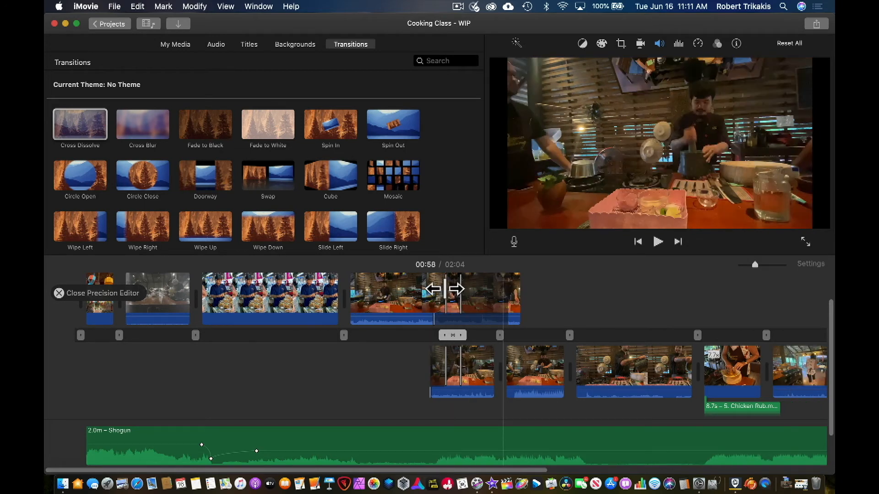
key("super+z")
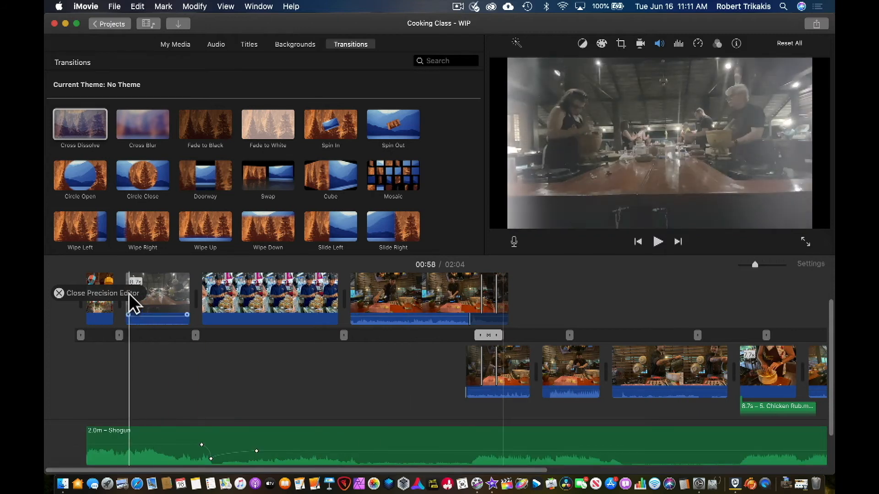
Close the Precision Editor and play the project from about 00:52 through the Cross Dissolve to review the audio change.
left_click(59, 293)
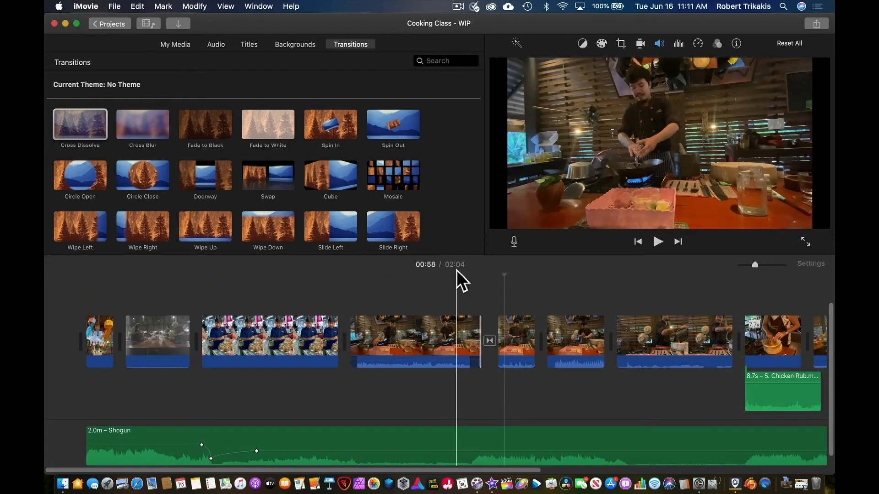
left_click(459, 293)
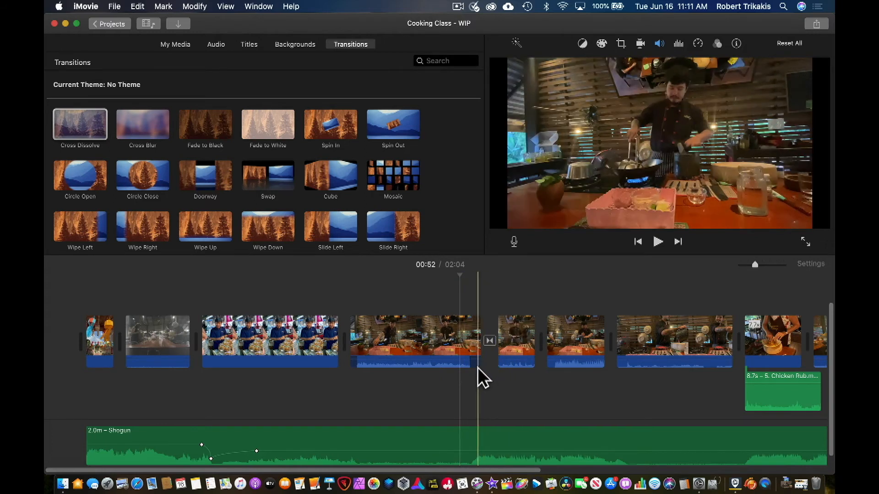
left_click(457, 361)
key("space")
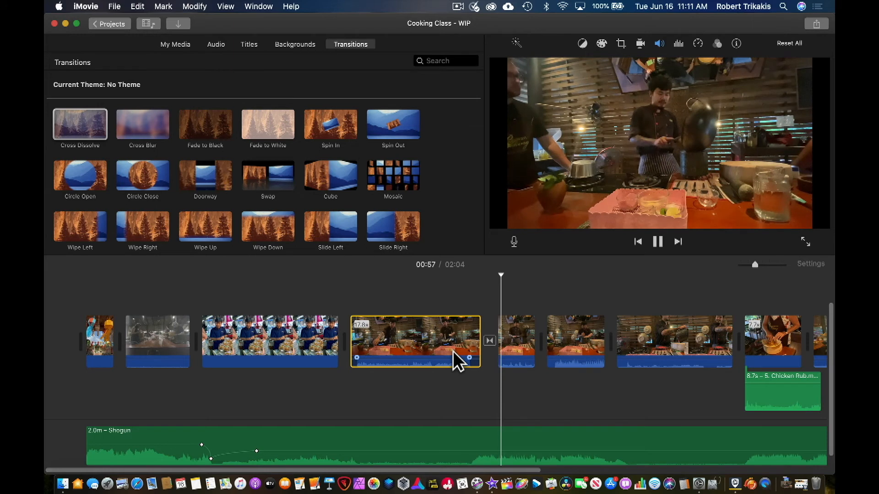
key("space")
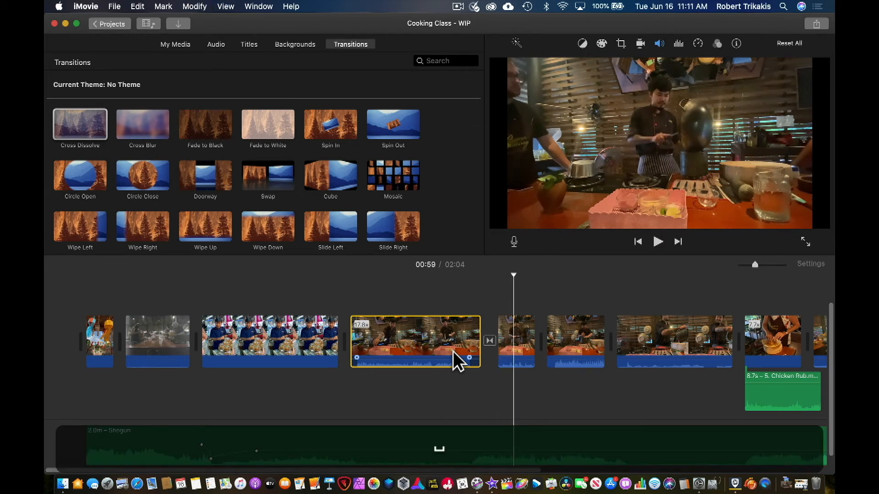
Reopen the Precision Editor on the clip after the transition to inspect the split audio edit, and close it again.
left_click(506, 340)
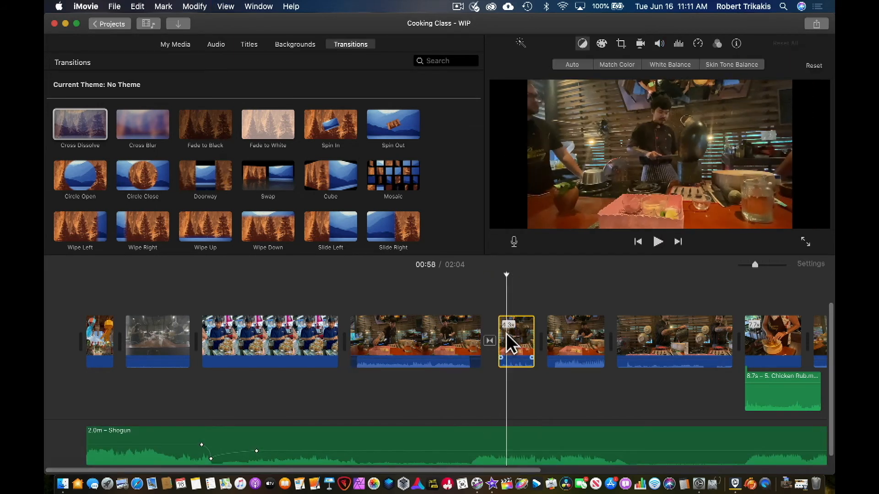
key("super+period")
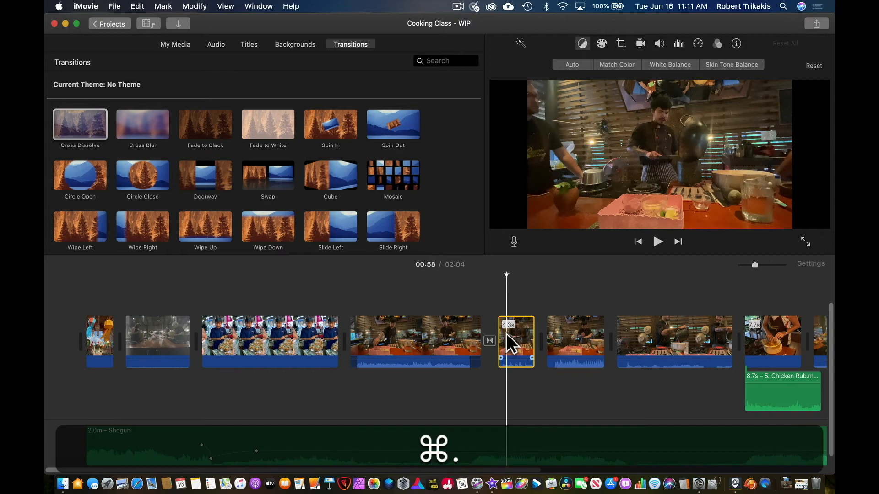
key("super+slash")
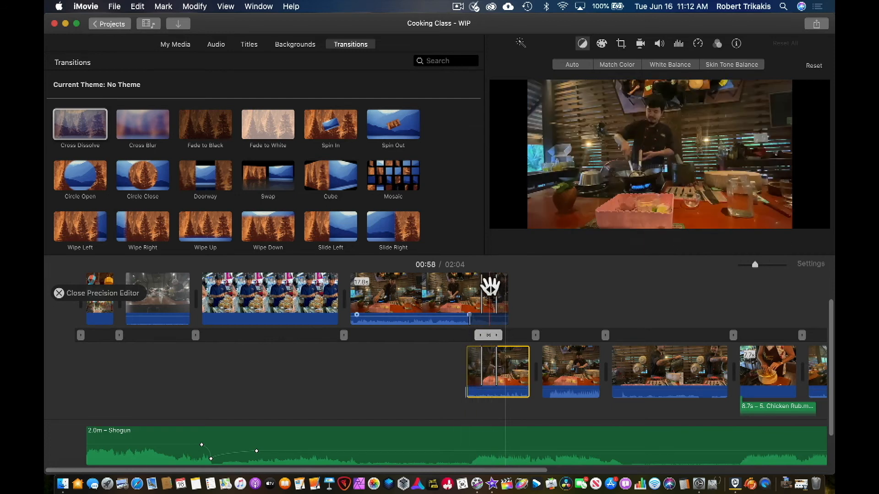
left_click(60, 293)
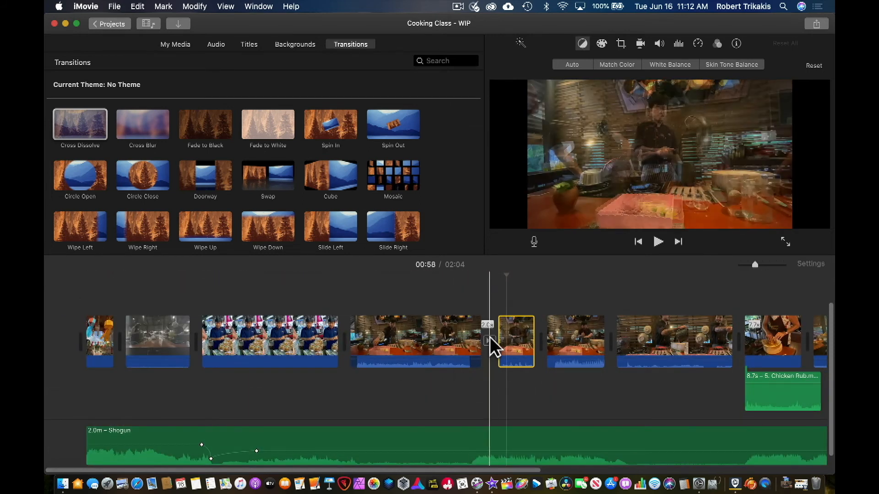
Delete the 2.0 s Cross Dissolve between the two cooking clips and reopen the Precision Editor at that cut.
left_click(488, 341)
key("BackSpace")
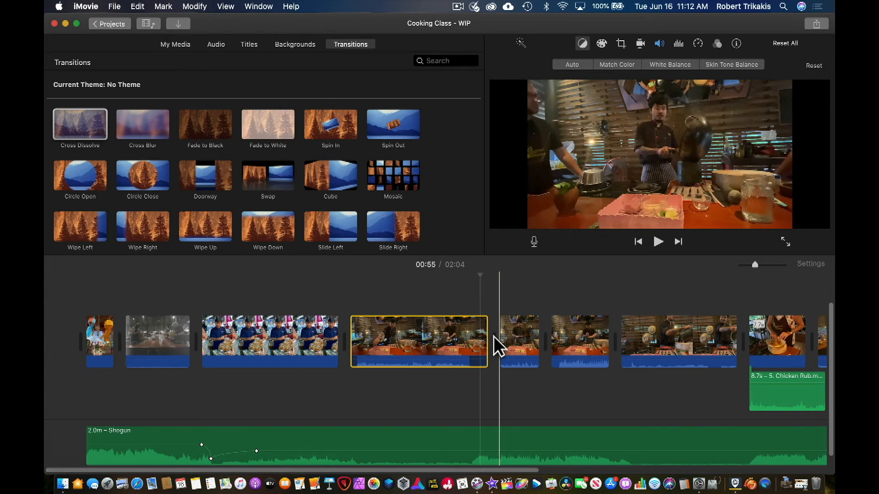
left_click_drag(500, 341, 501, 340)
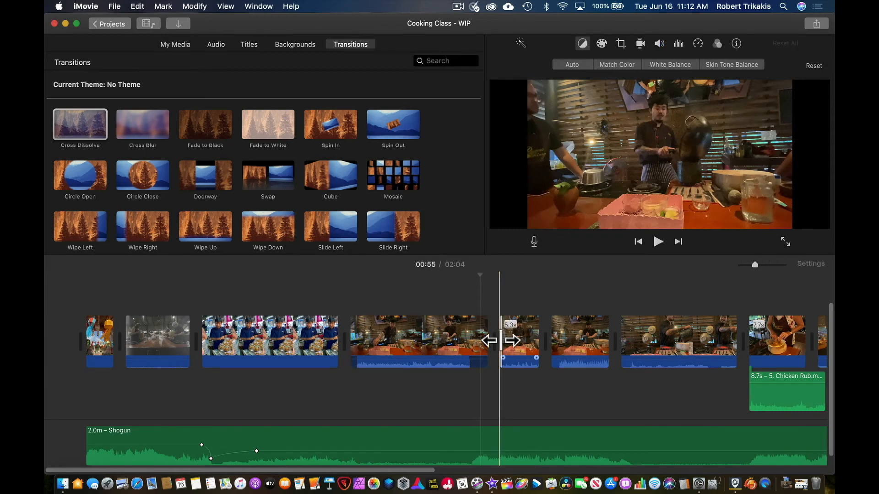
key("super+slash")
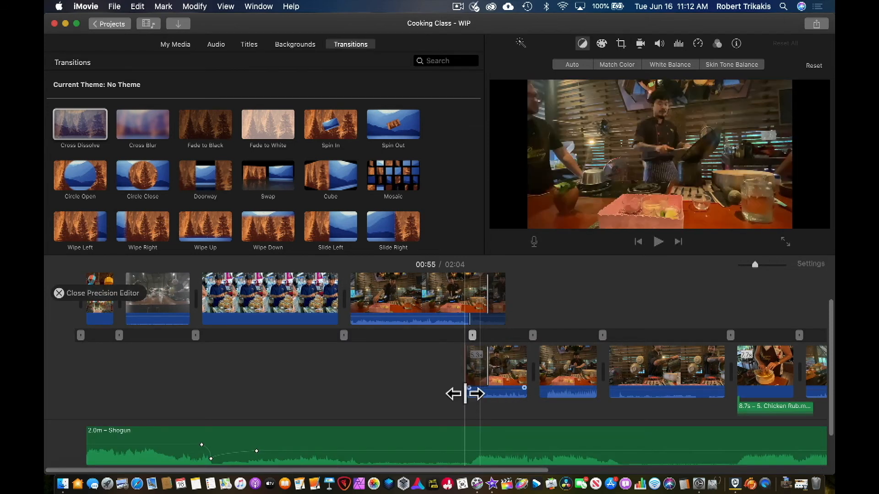
Start the incoming clip's audio at the cut and extend the outgoing clip's audio to the end of its unused footage.
left_click_drag(466, 393, 487, 394)
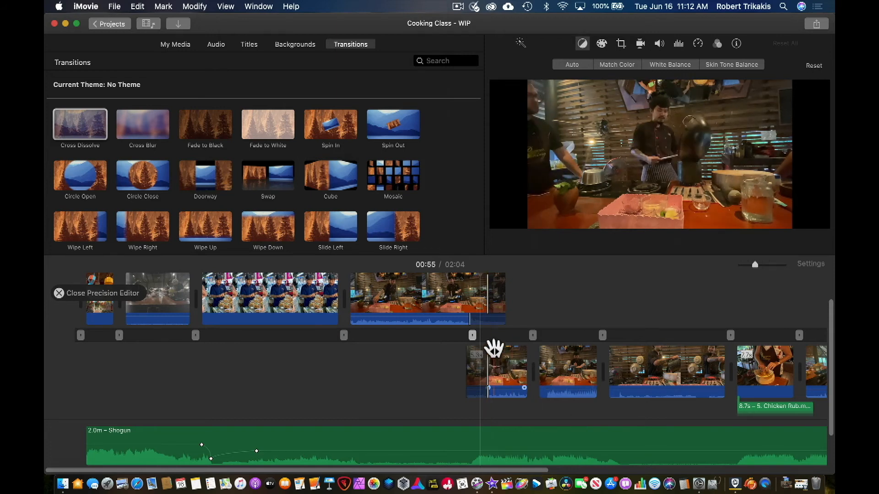
left_click_drag(467, 317, 504, 321)
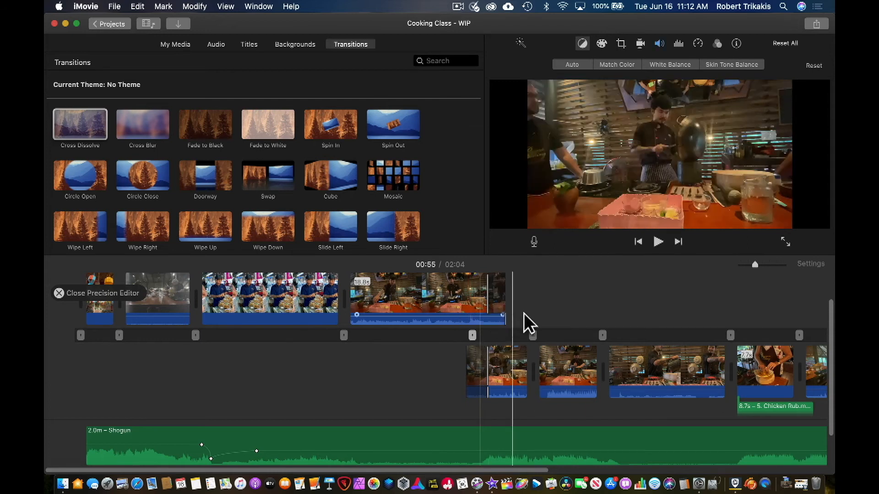
Shift the incoming clip against the cut so it starts at a later point in its footage, keeping its audio start at the cut.
left_click_drag(510, 364, 506, 365)
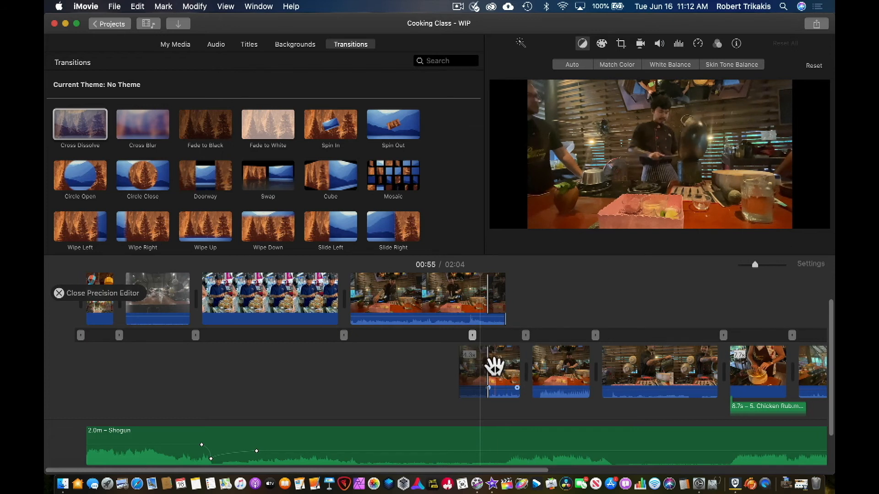
left_click_drag(488, 363, 504, 363)
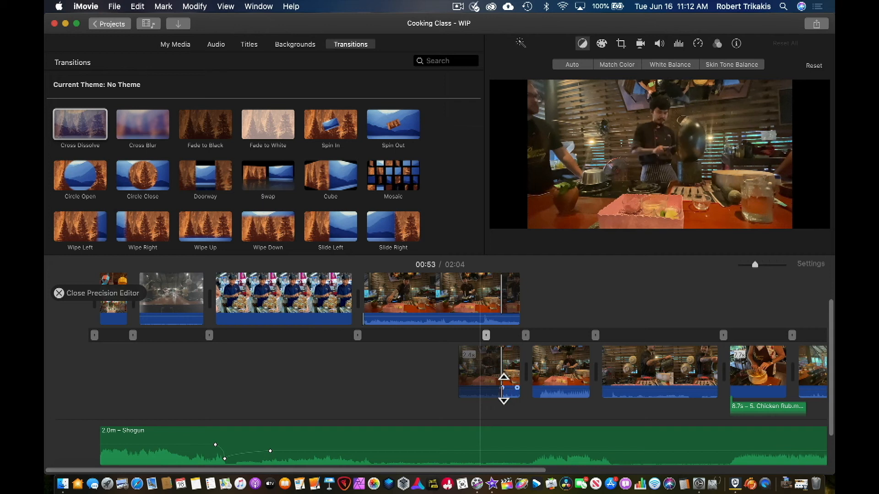
left_click_drag(506, 389, 507, 400)
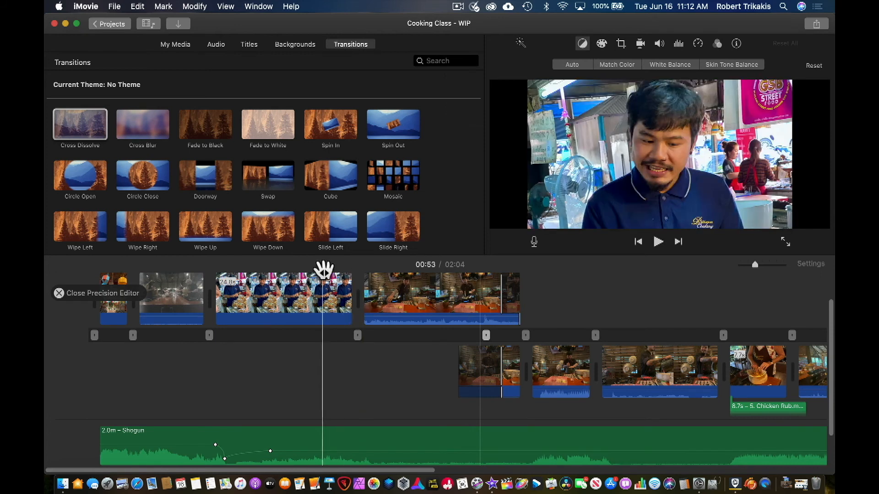
Play the project through the adjusted cut to about 01:01 to review the overlapping audio.
key("space")
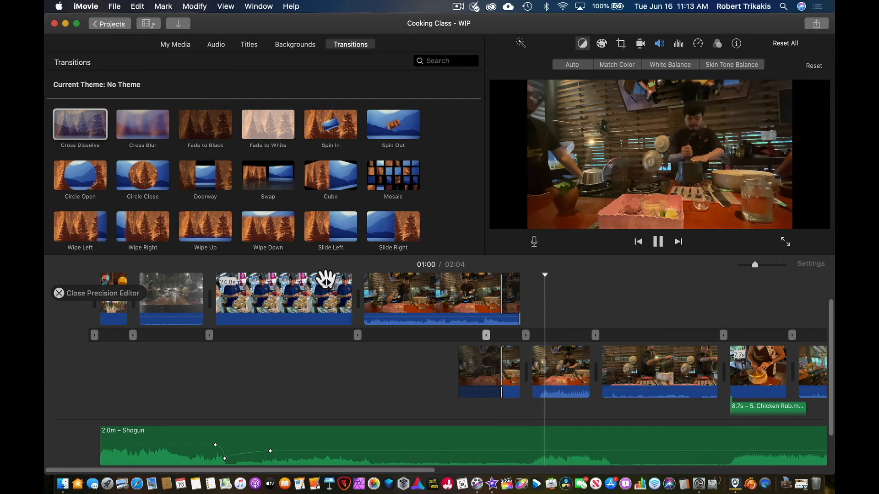
key("space")
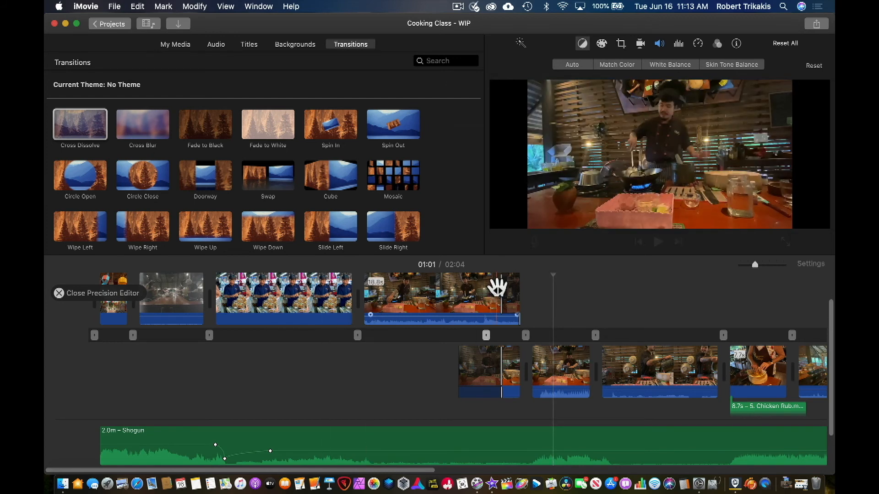
left_click(458, 7)
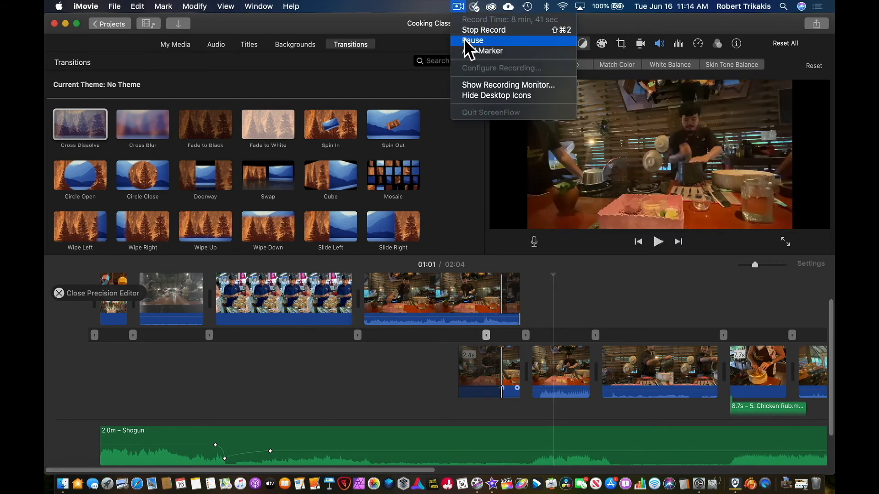
left_click(466, 40)
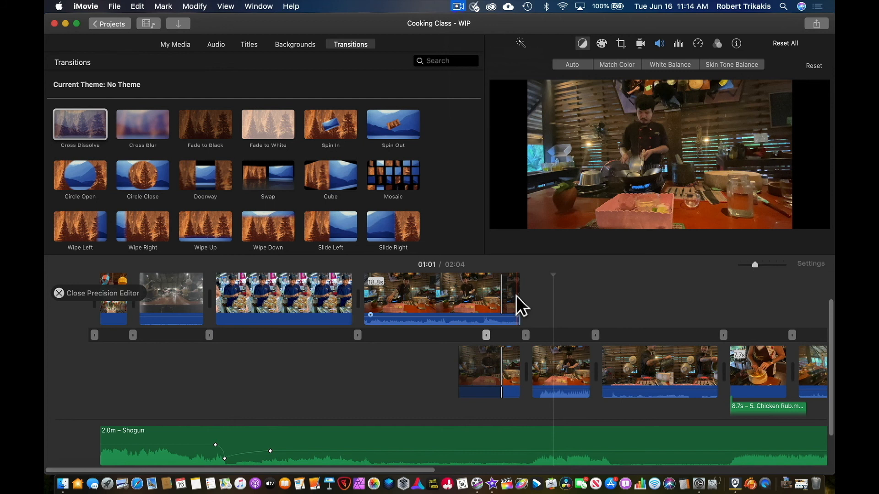
Inspect the neighbouring edit points around the cooking clips in the Precision Editor, then close it.
scroll(629, 292, "right", 3)
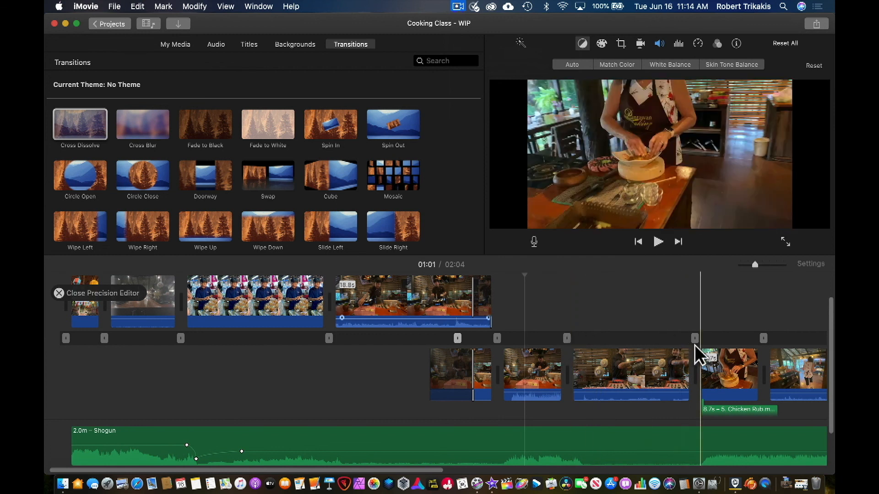
left_click(571, 349)
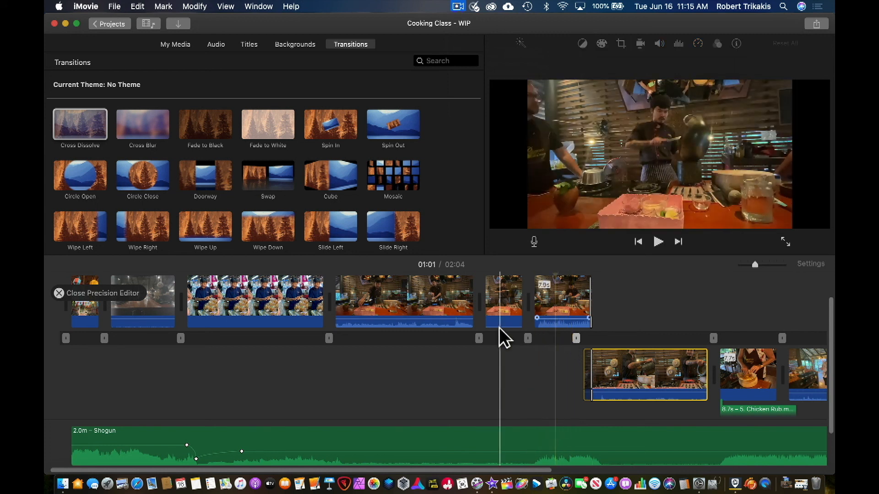
left_click(479, 339)
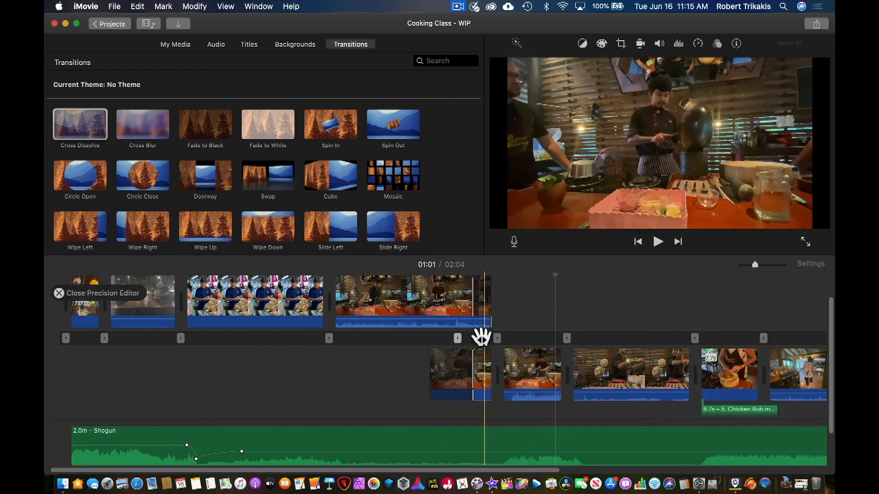
left_click(330, 337)
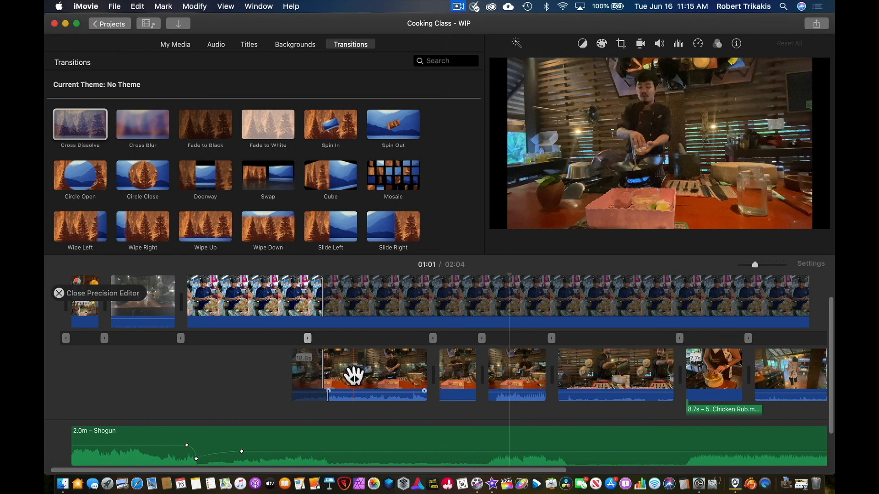
left_click(59, 293)
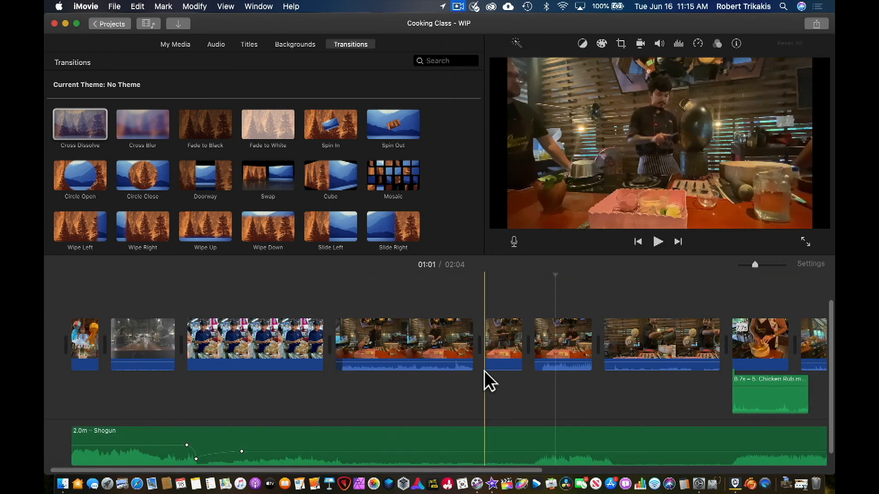
left_click(457, 6)
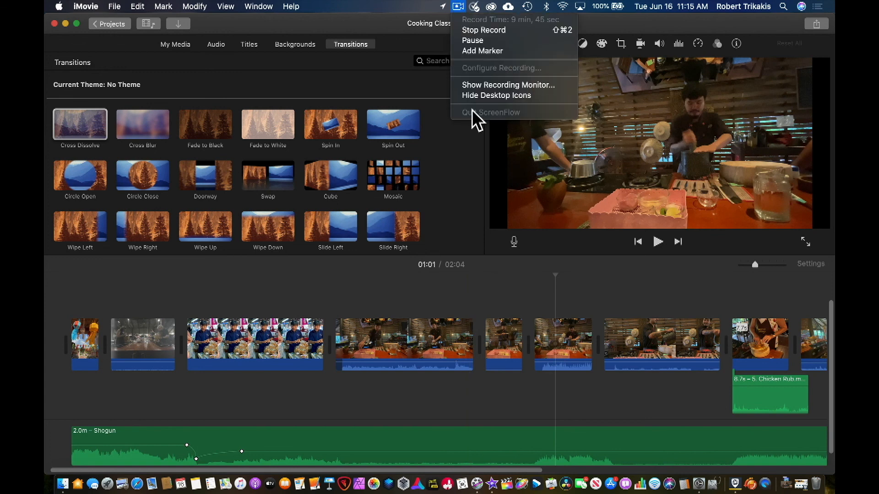